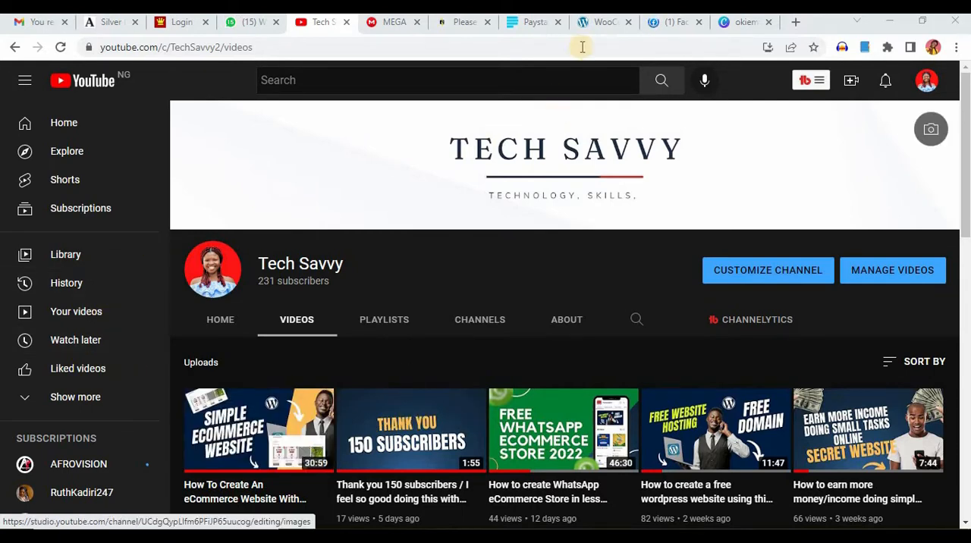
Step: In the WordPress admin, go to the page for adding new plugins and search for "loading effect"
click(597, 23)
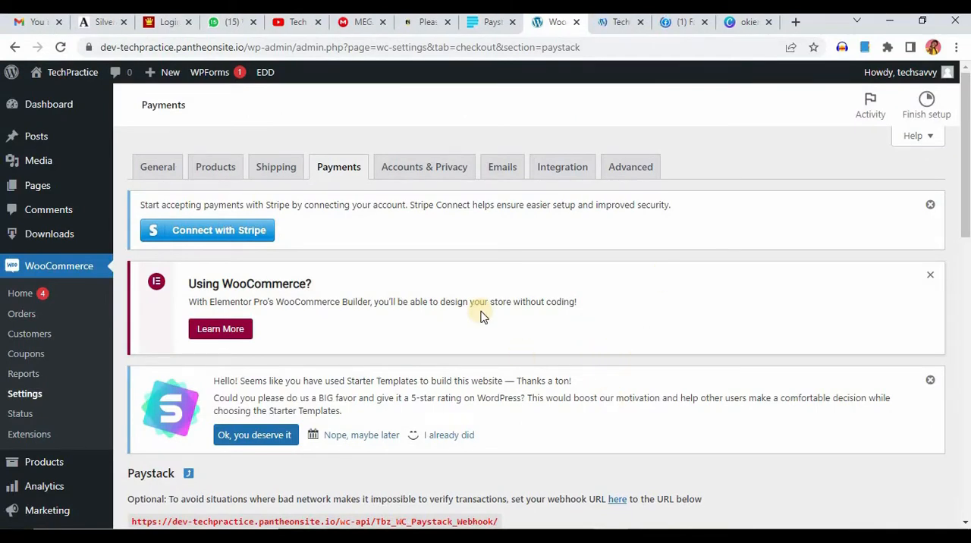
scroll(11, 425, down, 3)
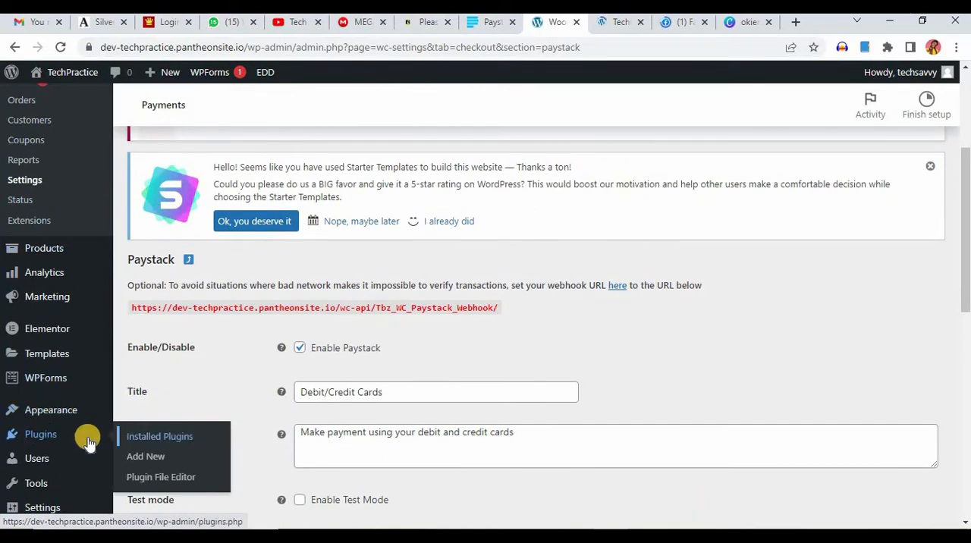
click(150, 446)
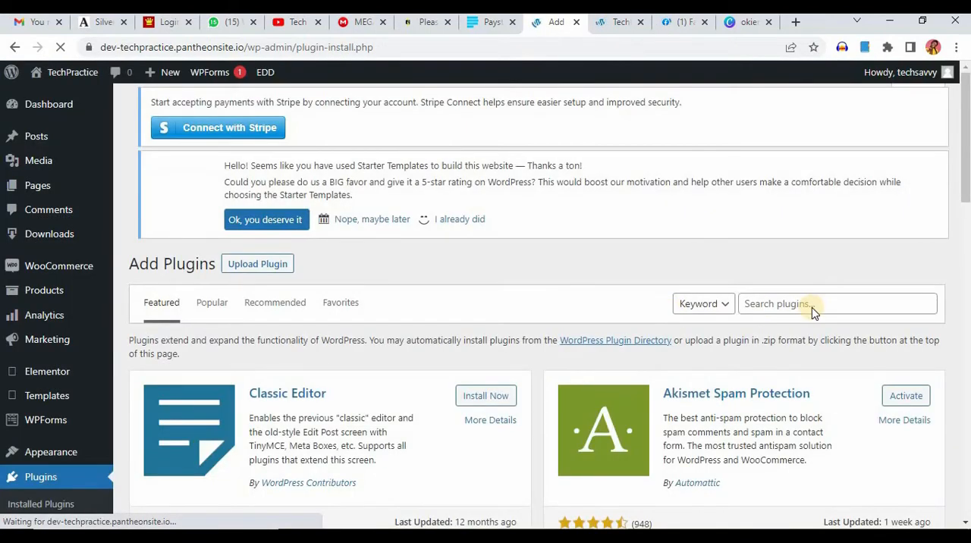
click(786, 311)
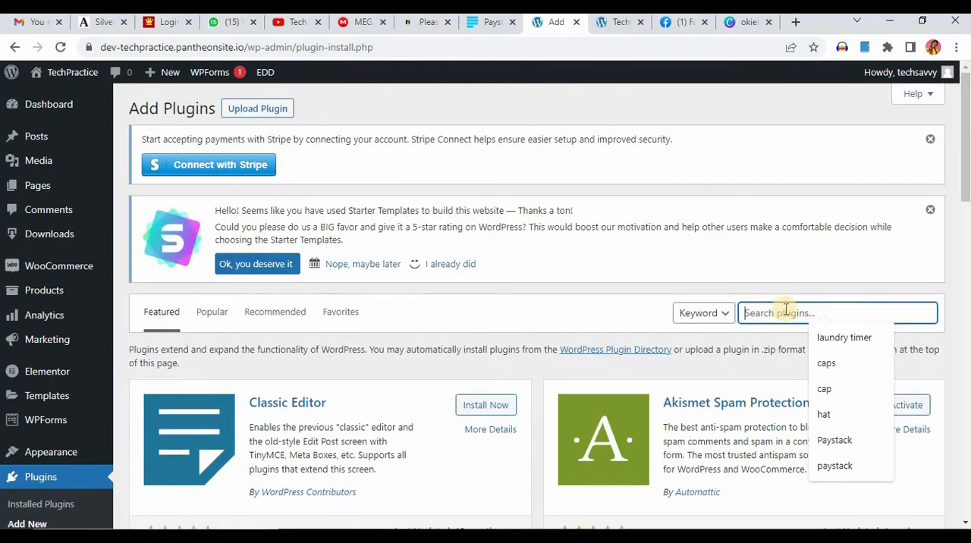
text(loading effect)
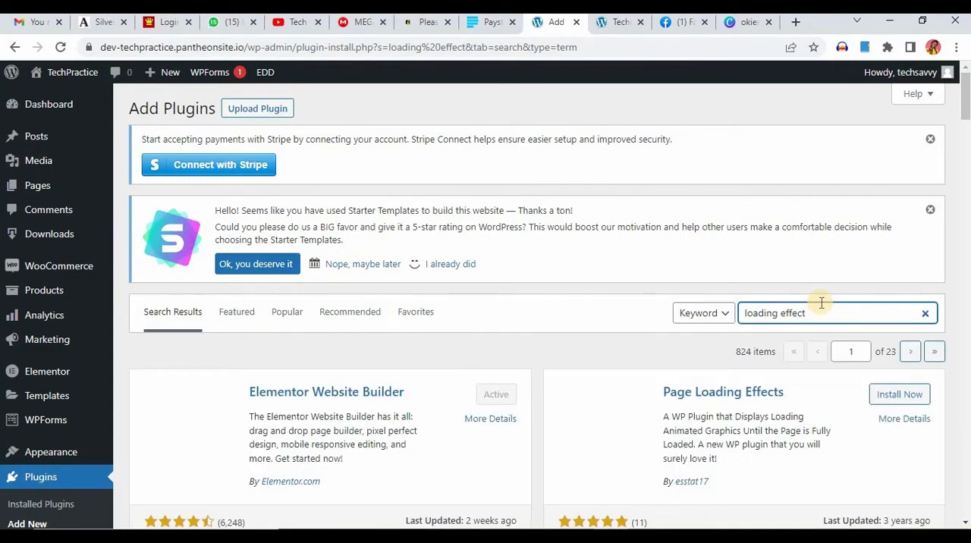
Step: Find the Loading Page with Loading Screen plugin by CodePeople in the search results, then install and activate it
scroll(751, 372, down, 2)
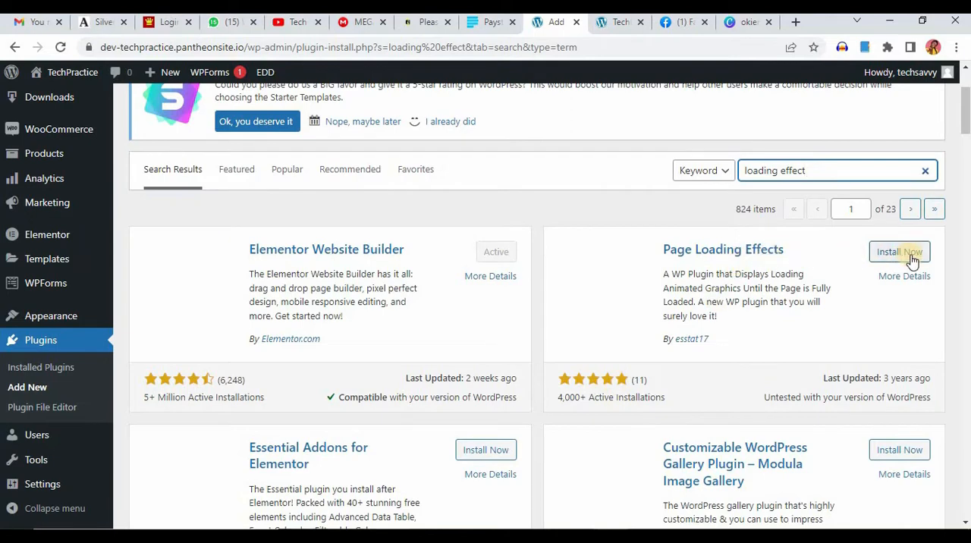
scroll(841, 284, down, 1)
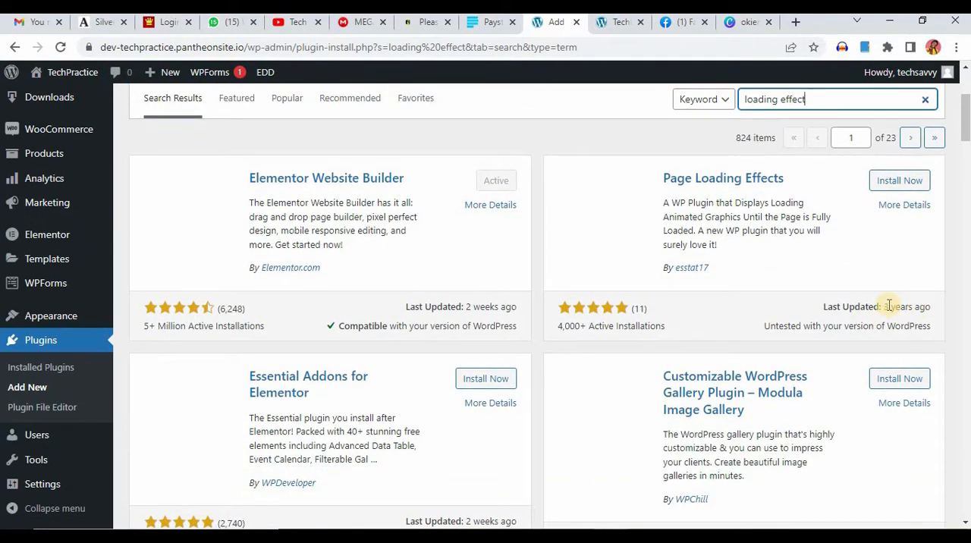
scroll(889, 305, down, 2)
scroll(889, 305, up, 4)
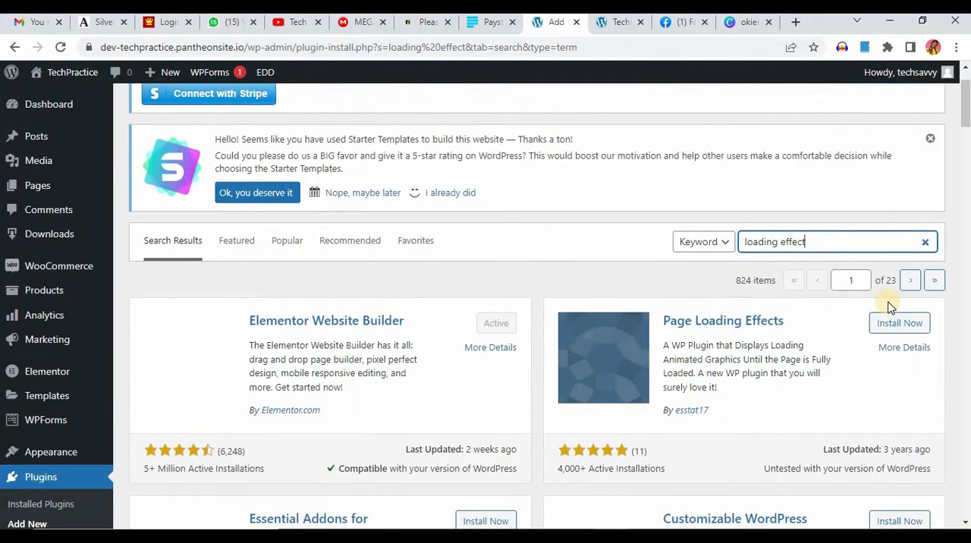
scroll(889, 304, down, 2)
scroll(890, 304, down, 1)
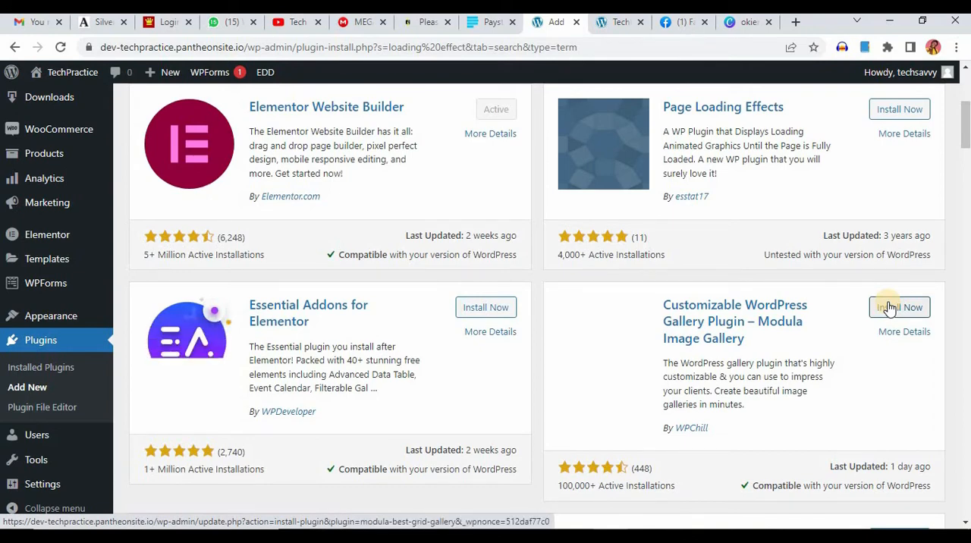
scroll(464, 381, down, 3)
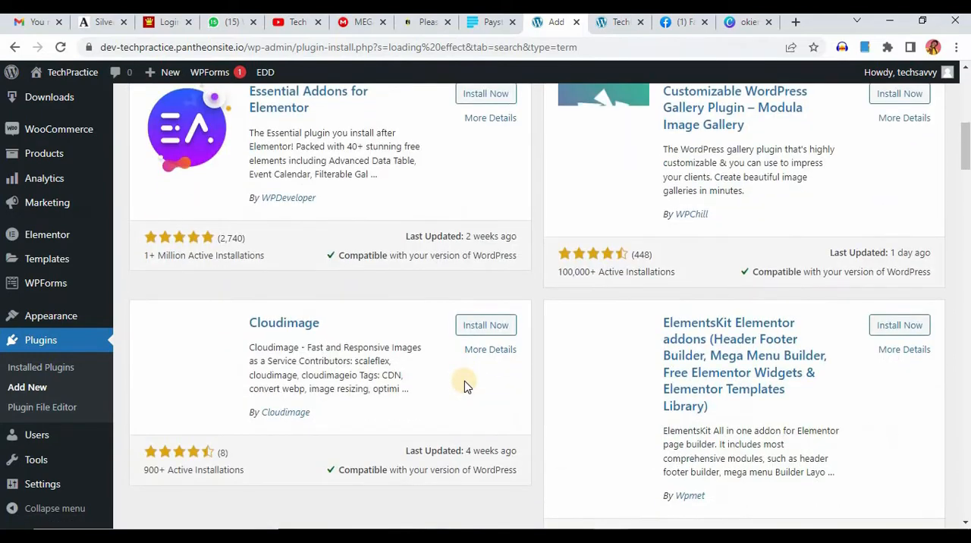
scroll(465, 381, down, 3)
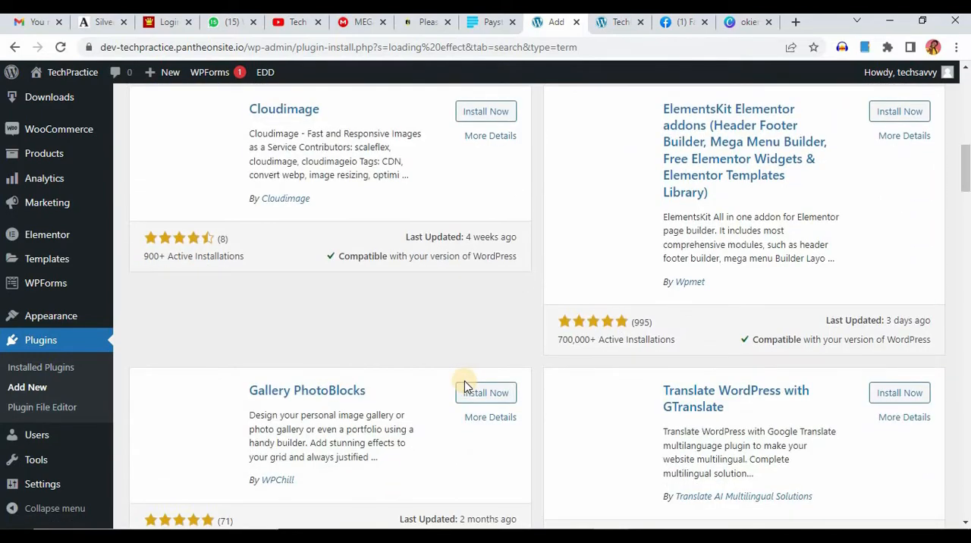
scroll(464, 381, down, 6)
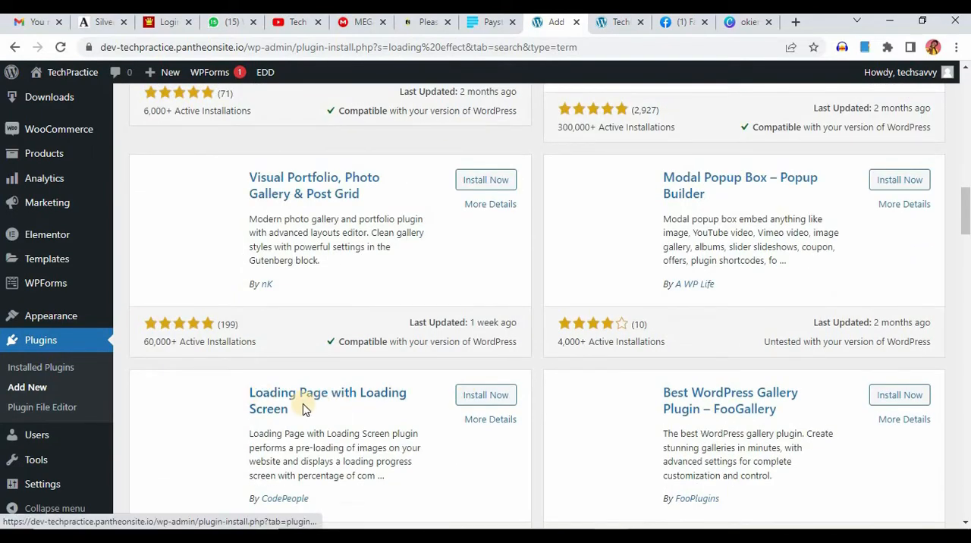
scroll(296, 394, down, 1)
scroll(291, 393, down, 2)
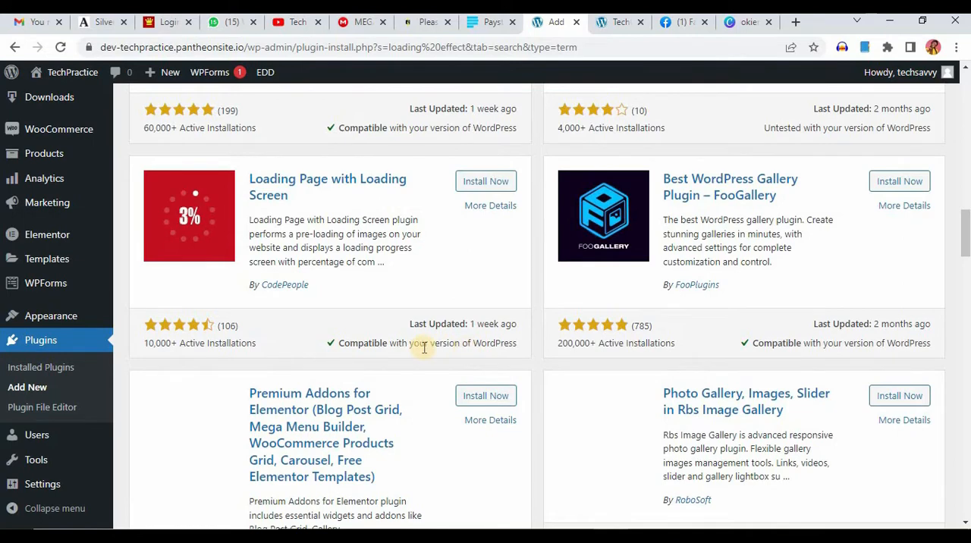
click(479, 184)
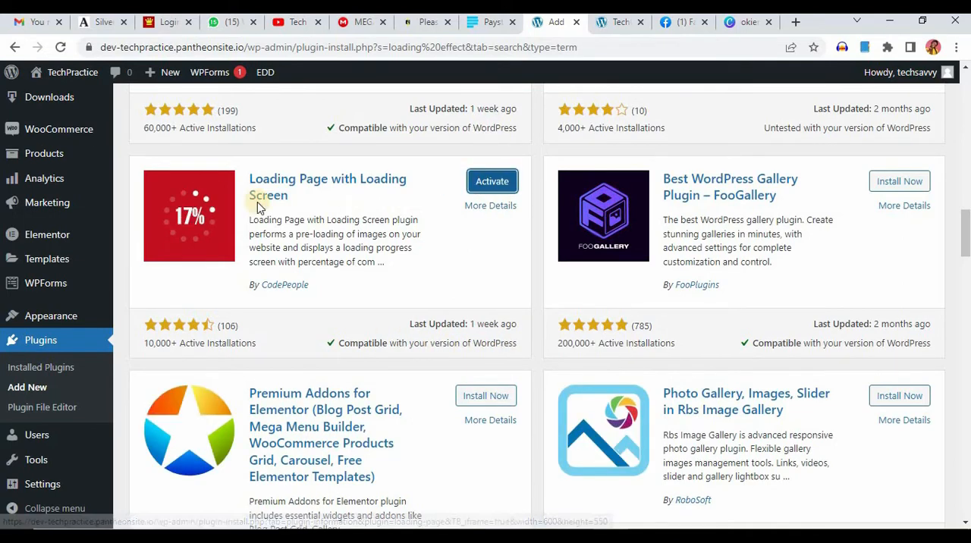
click(495, 184)
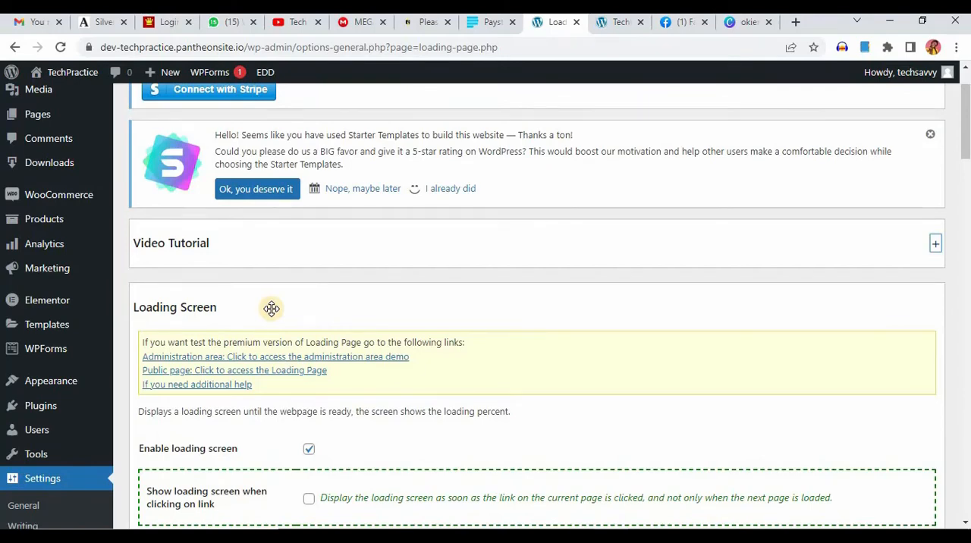
Step: In the Loading Page settings, toggle the enable loading screen and close screen button options off and back on
scroll(271, 313, down, 3)
scroll(200, 282, up, 1)
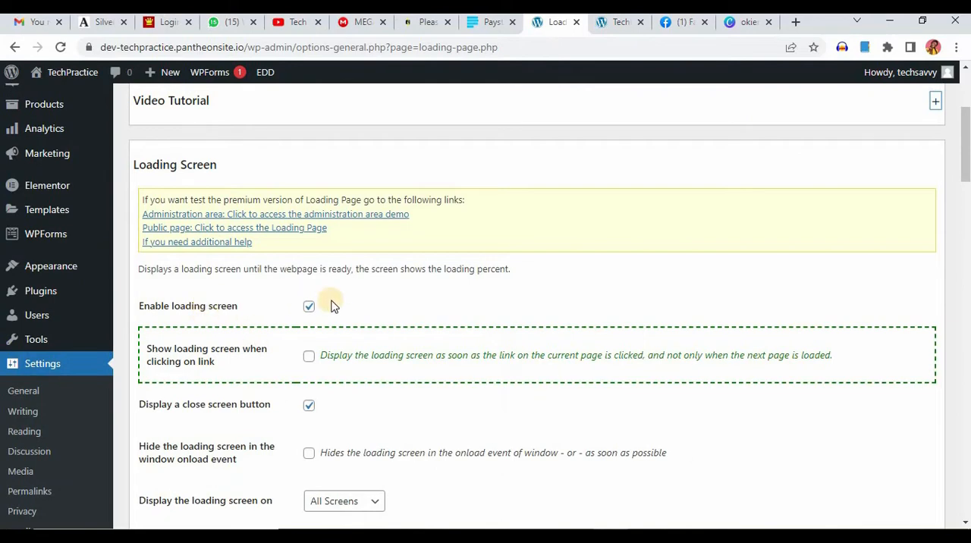
click(309, 310)
click(308, 310)
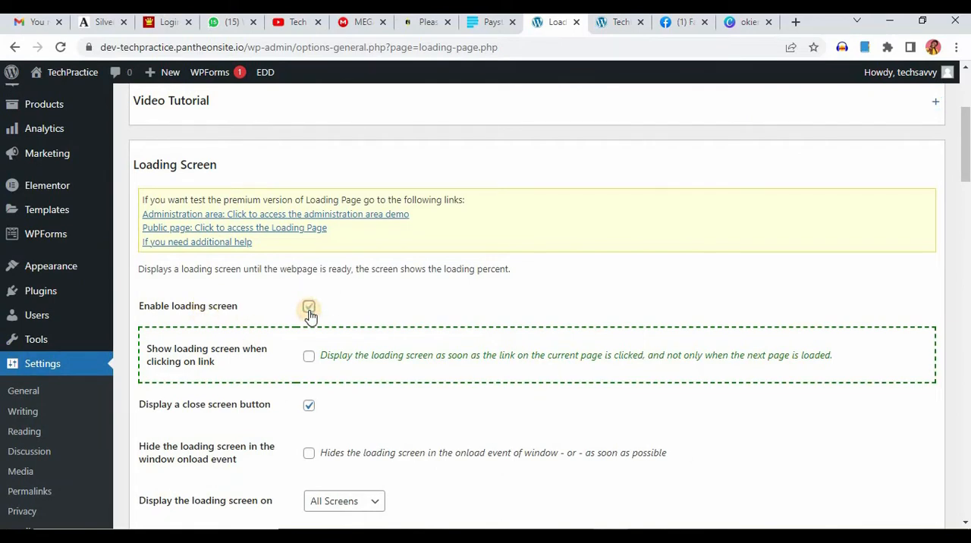
scroll(304, 311, down, 2)
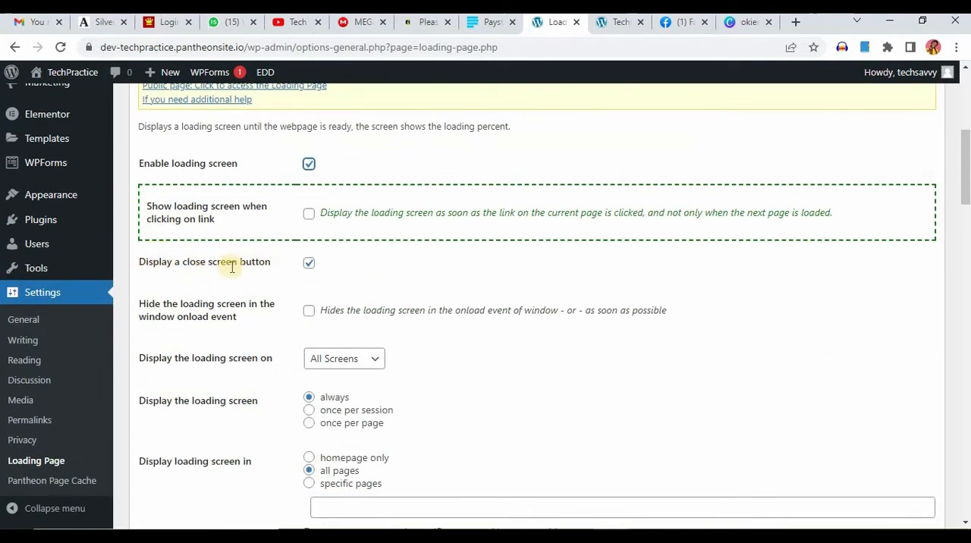
click(308, 266)
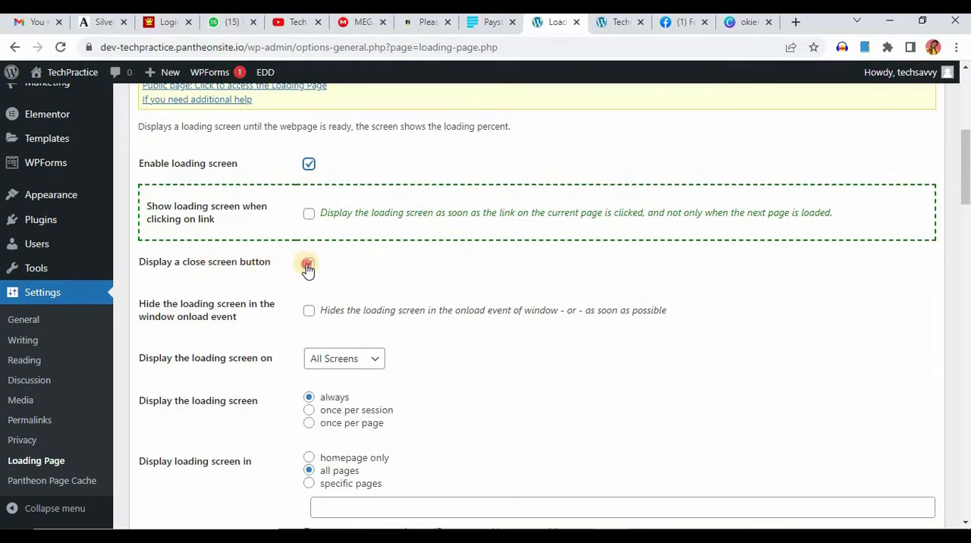
click(308, 266)
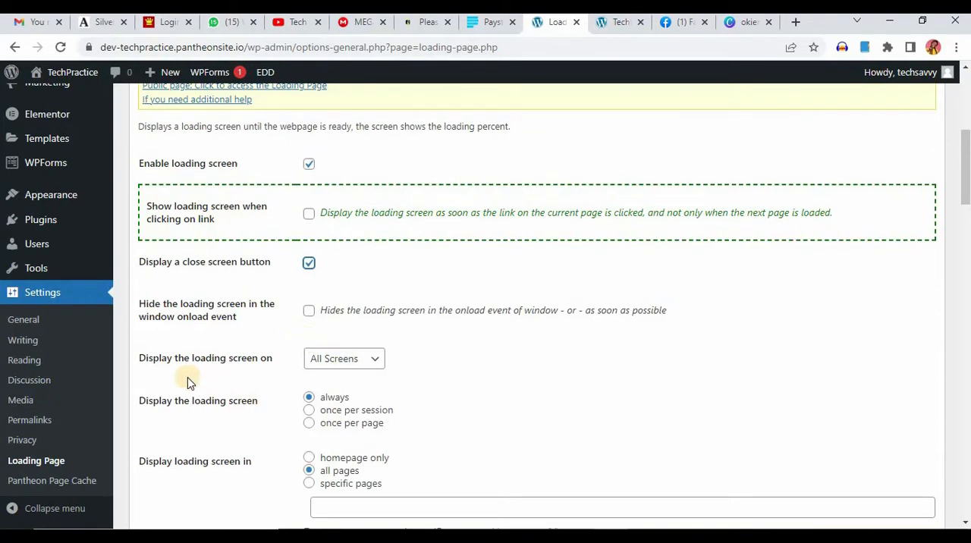
Step: Examine the loading screen's screen-size choices, display frequency, page targeting and exclusion options
click(372, 365)
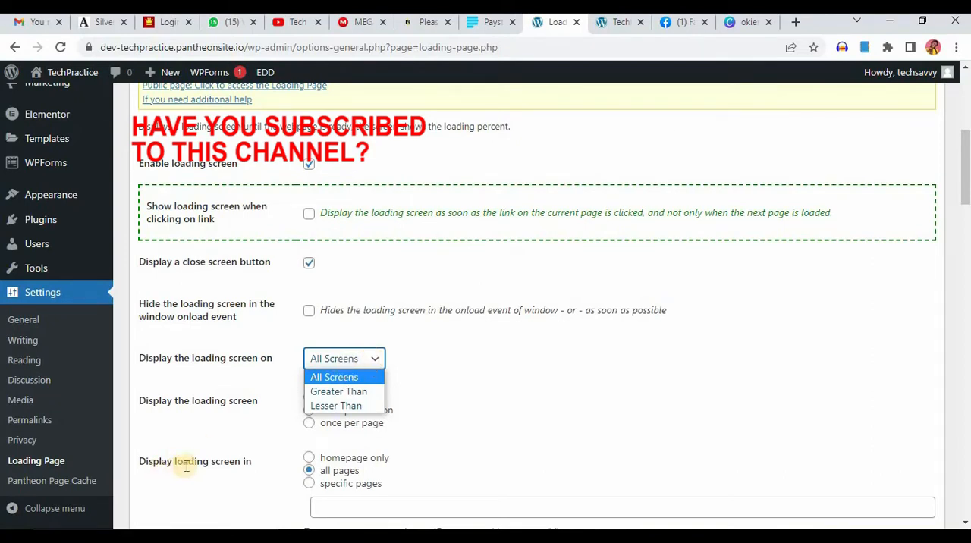
click(181, 419)
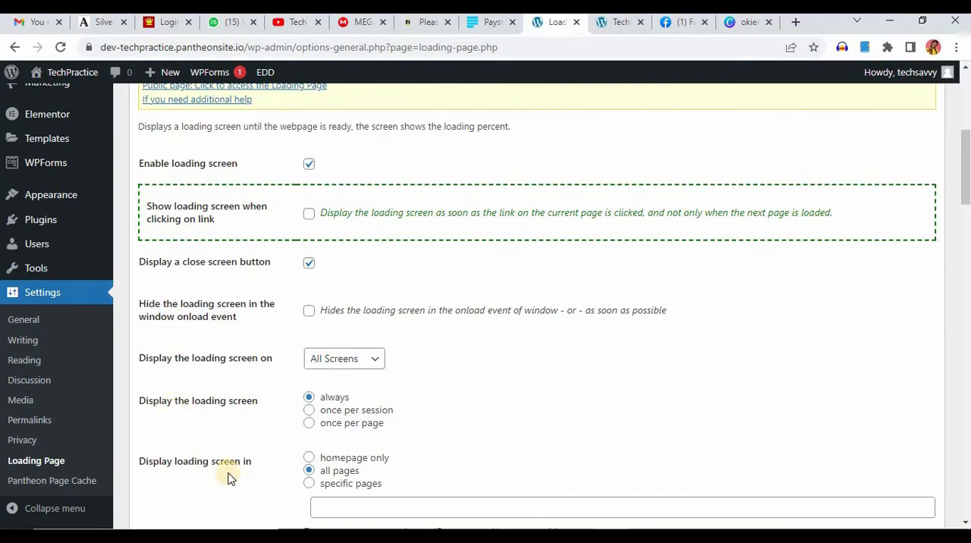
scroll(230, 473, down, 2)
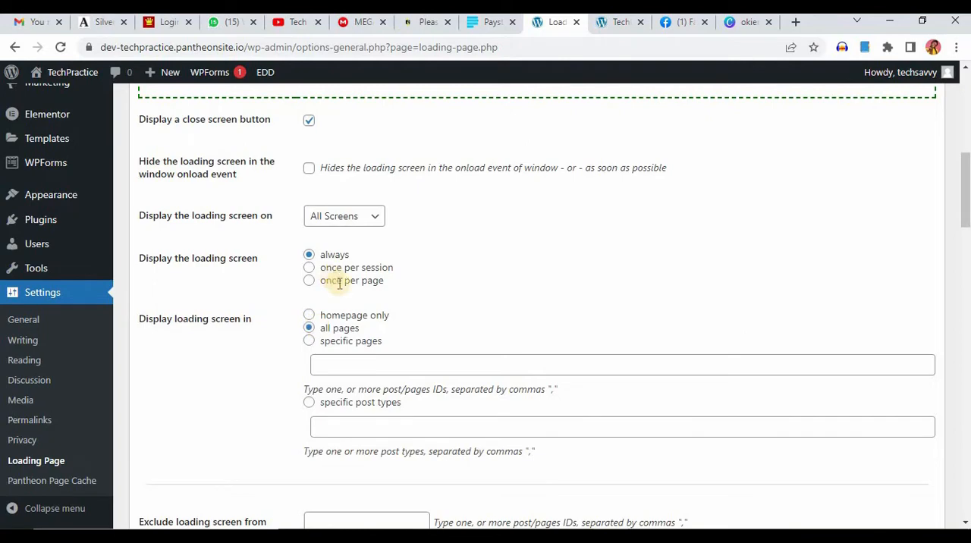
scroll(373, 303, down, 3)
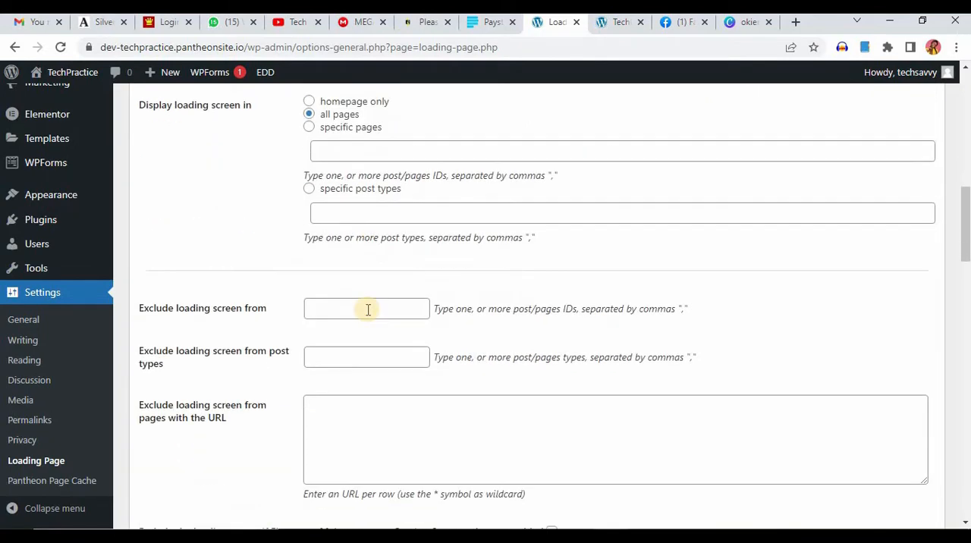
scroll(369, 309, down, 2)
scroll(296, 270, up, 1)
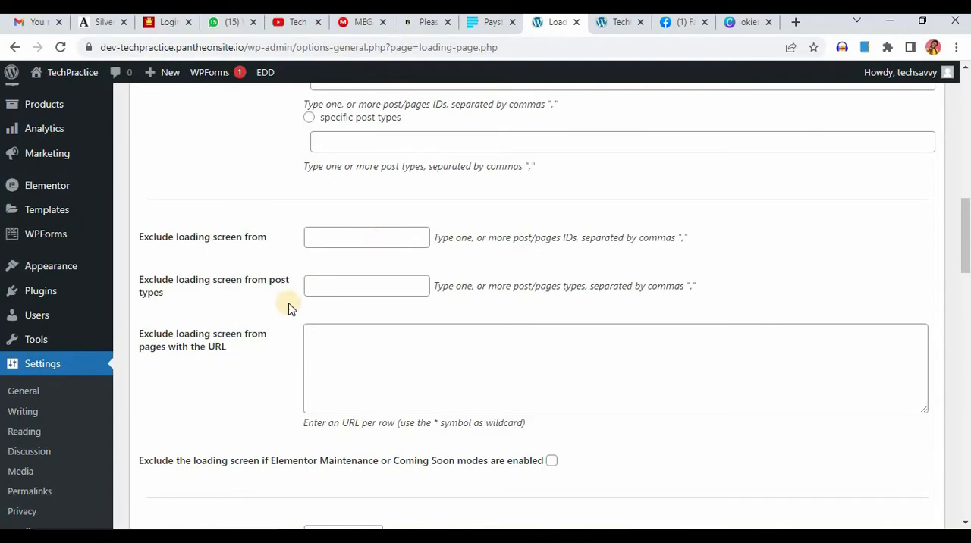
scroll(350, 269, down, 2)
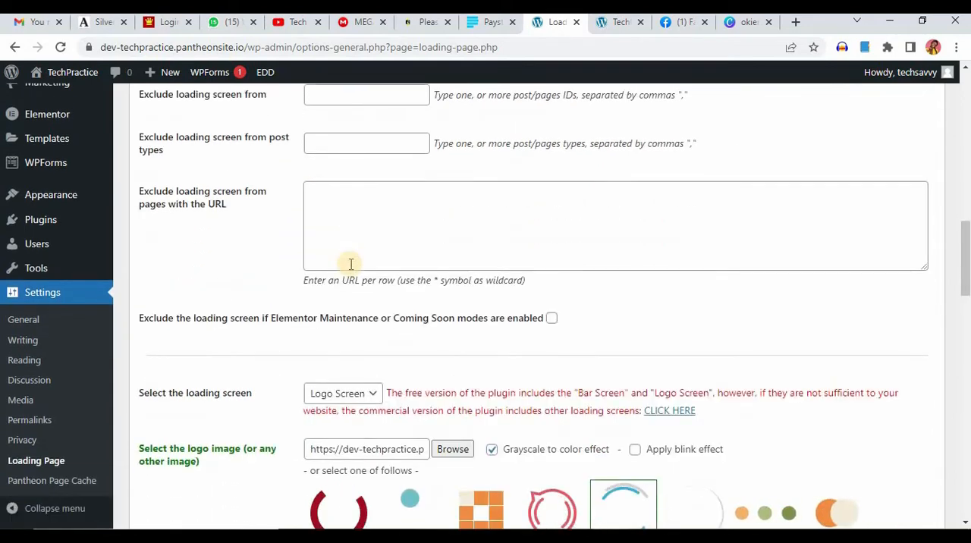
scroll(345, 190, down, 3)
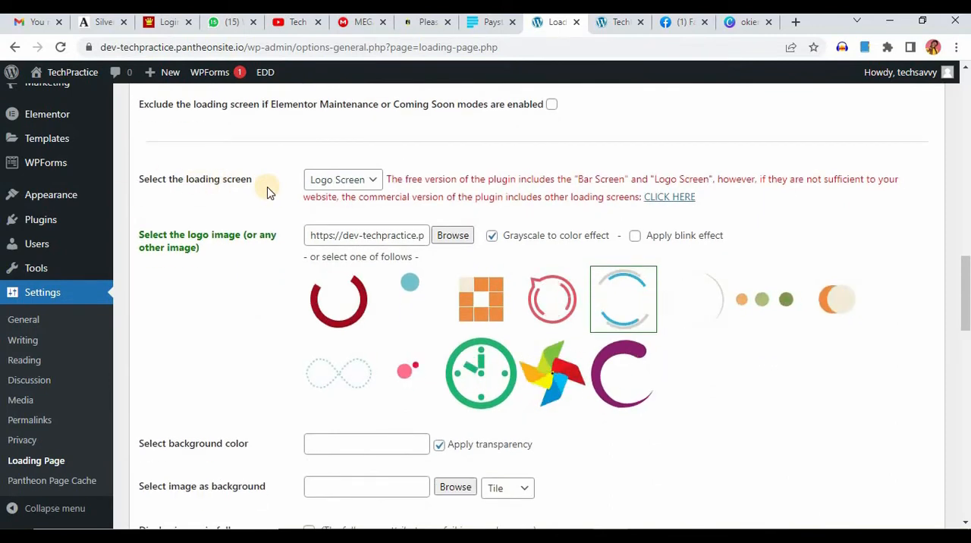
Step: Set the loading screen type to Bar Screen and review the options it offers
click(360, 182)
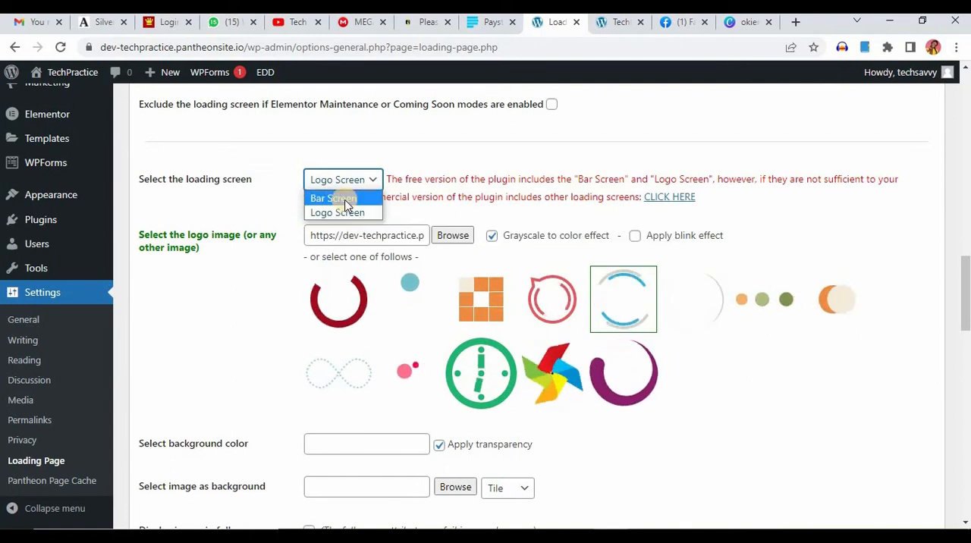
click(409, 171)
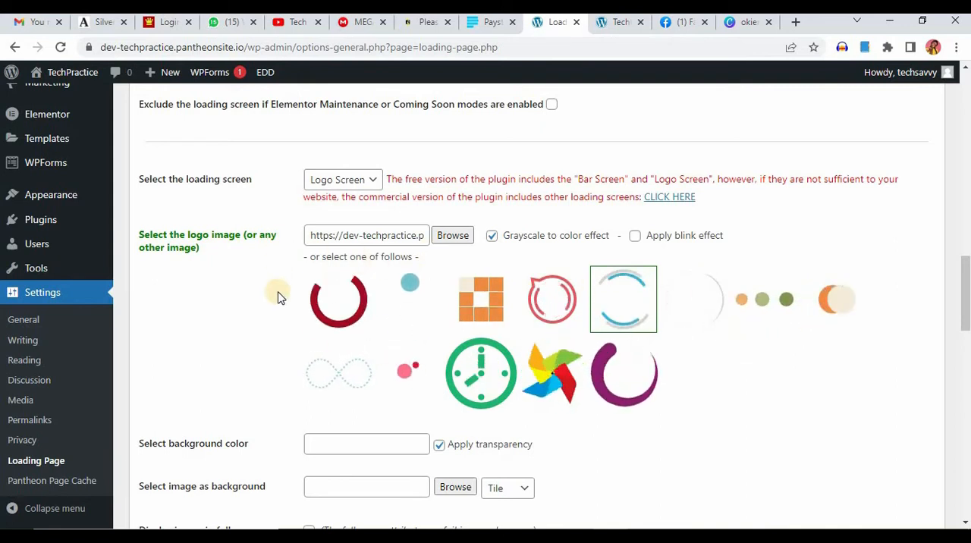
click(370, 180)
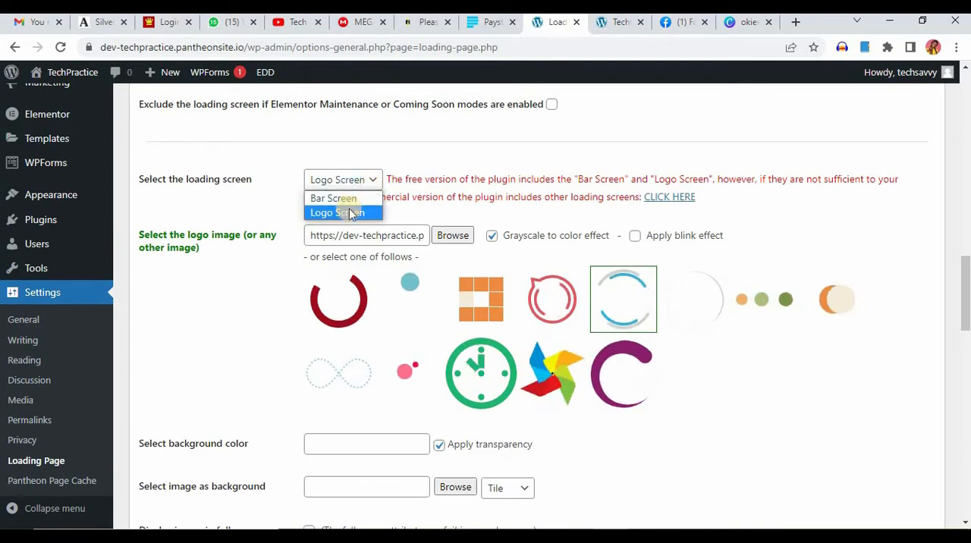
click(350, 199)
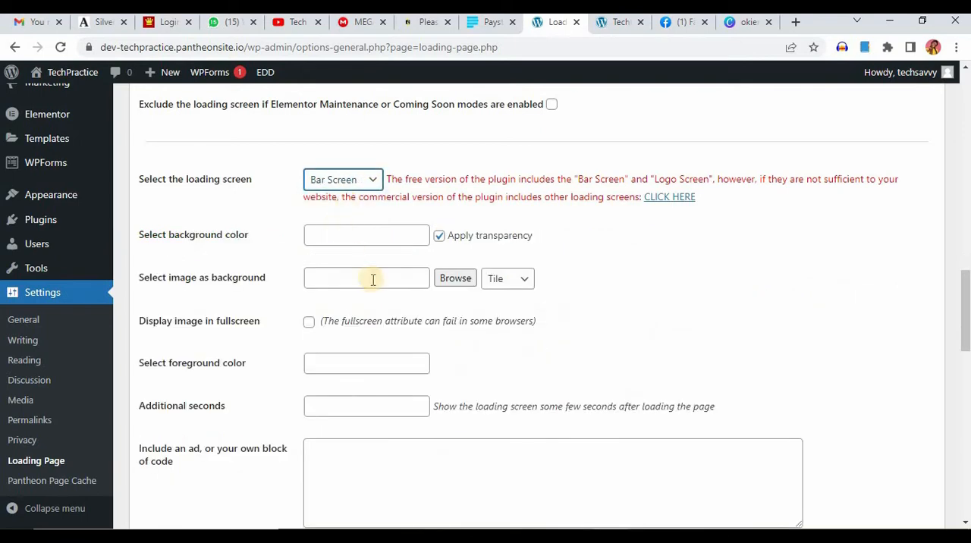
scroll(357, 282, down, 3)
scroll(357, 282, up, 5)
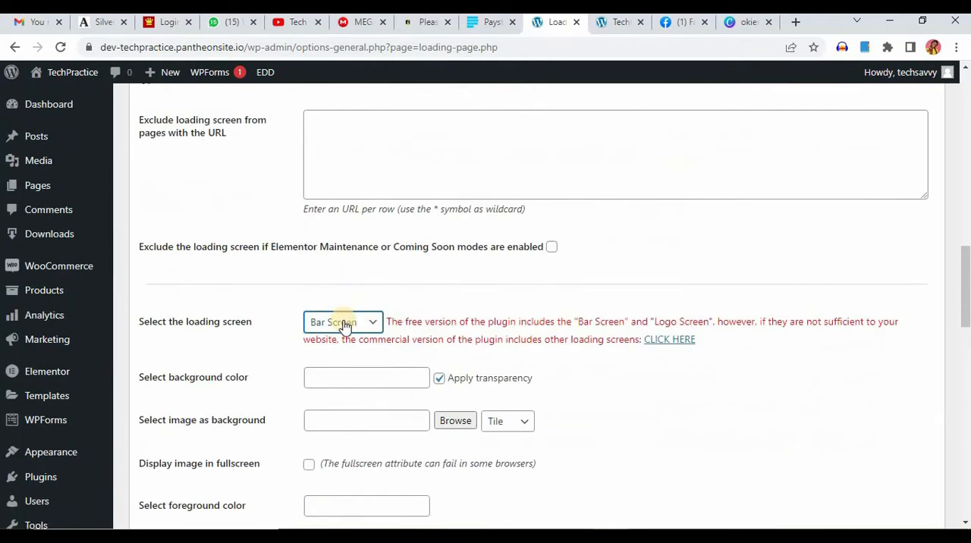
scroll(345, 384, down, 1)
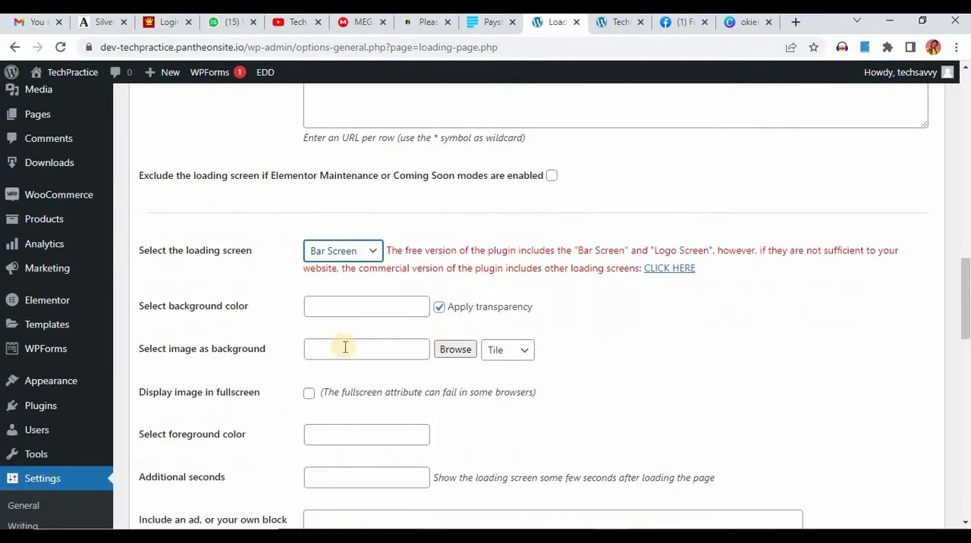
Step: Set the loading screen type to Logo Screen and choose the animation of three coloured dots in a row as its logo image
click(441, 308)
click(366, 250)
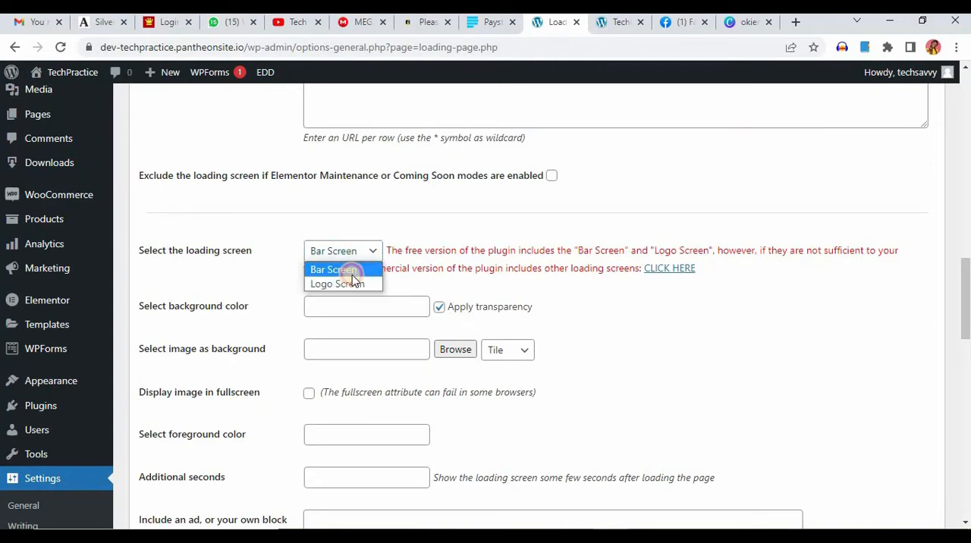
click(337, 285)
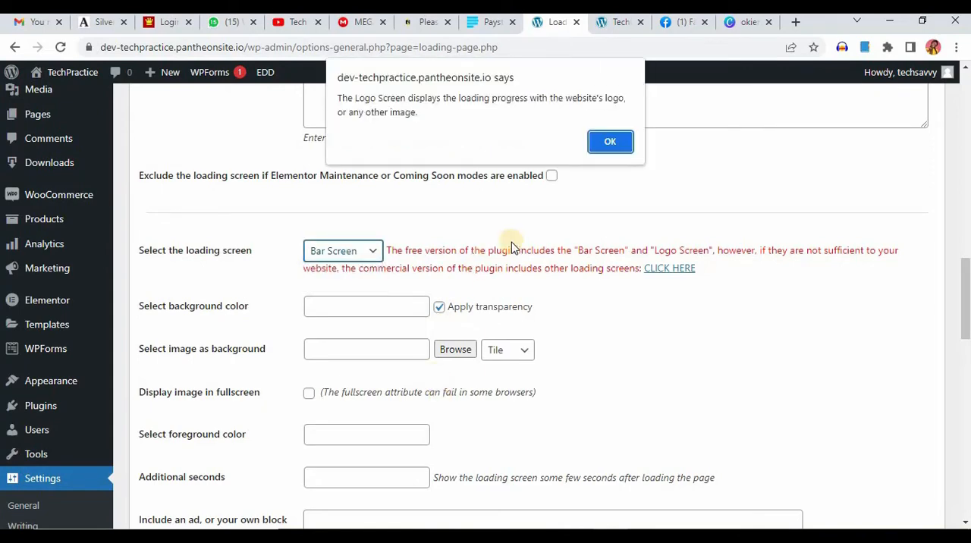
click(618, 144)
scroll(384, 353, down, 3)
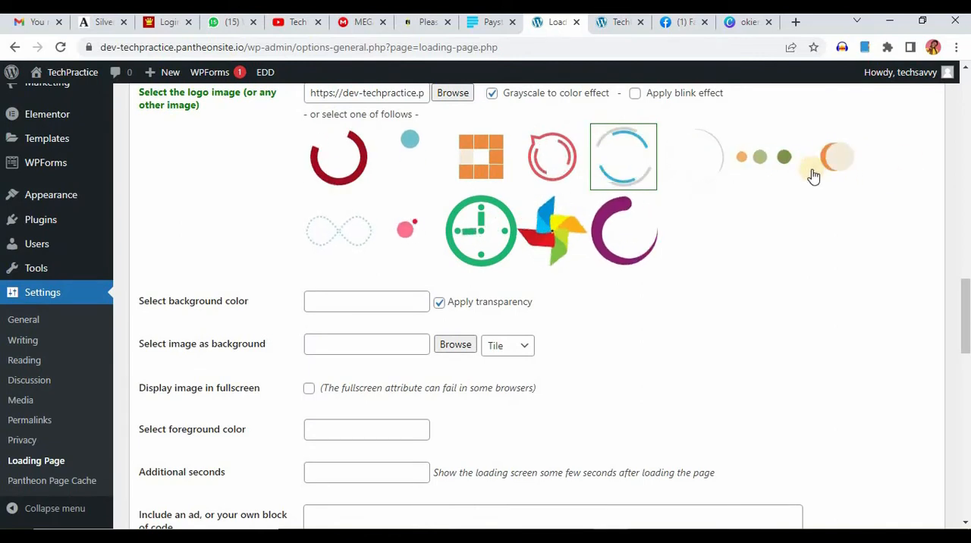
click(770, 163)
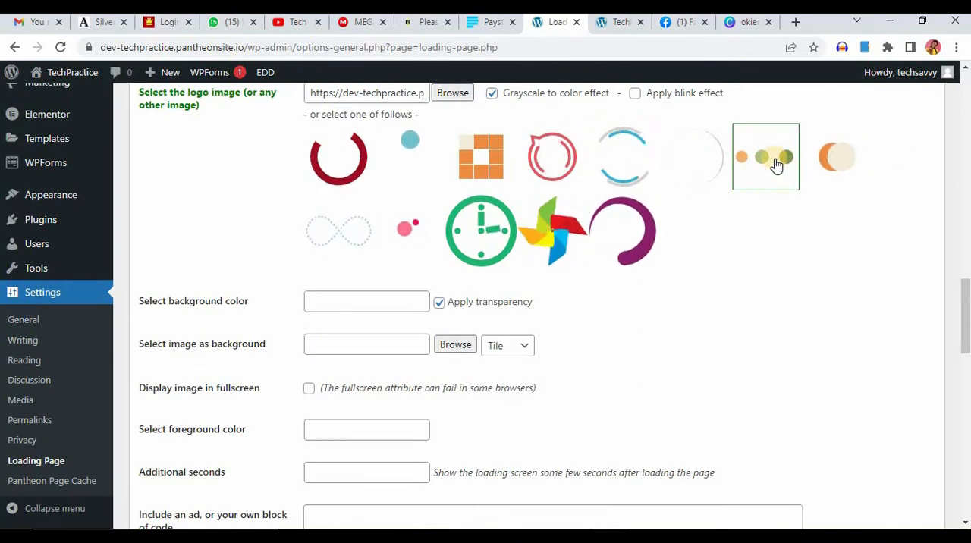
Step: Review the background, foreground, additional seconds and custom code options, and keep the effect applied on the page at none
scroll(530, 252, down, 3)
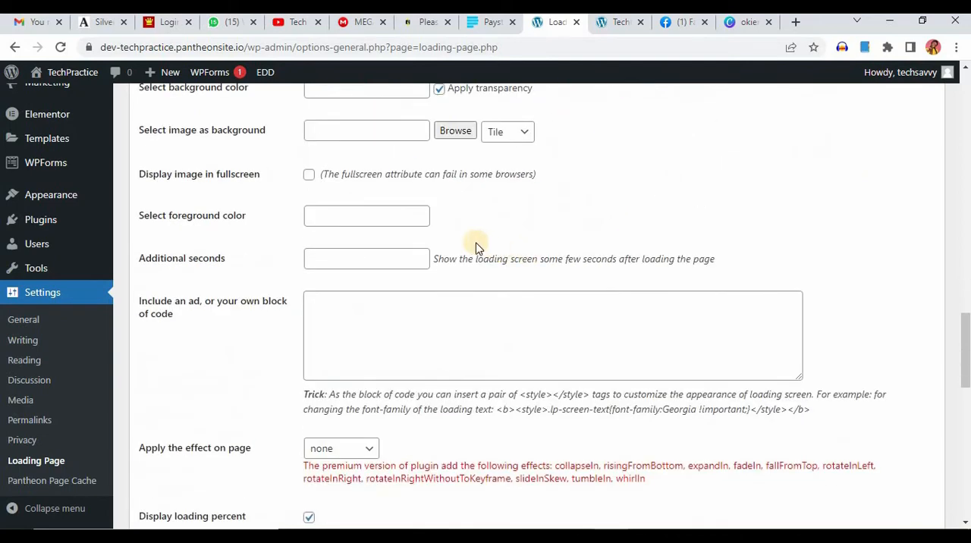
scroll(478, 246, up, 3)
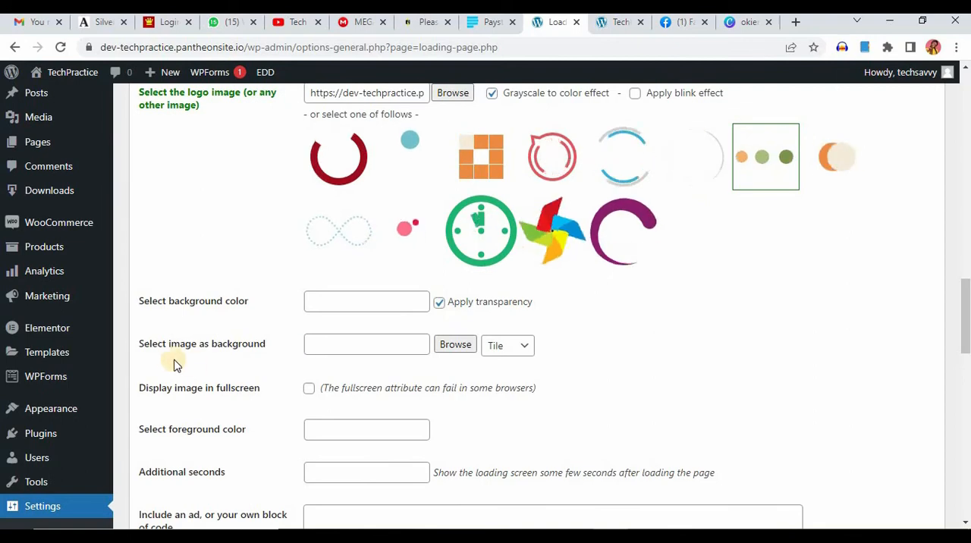
scroll(416, 350, down, 1)
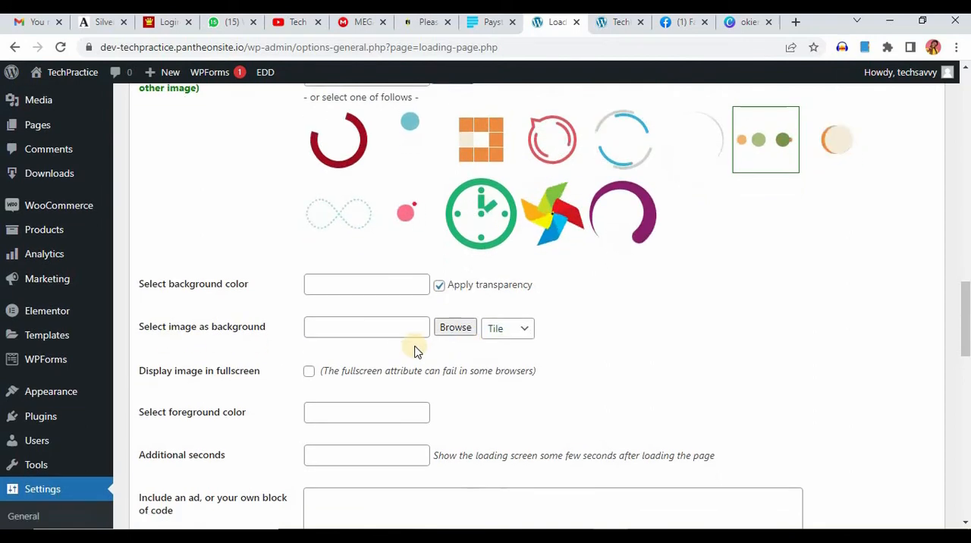
scroll(415, 350, down, 2)
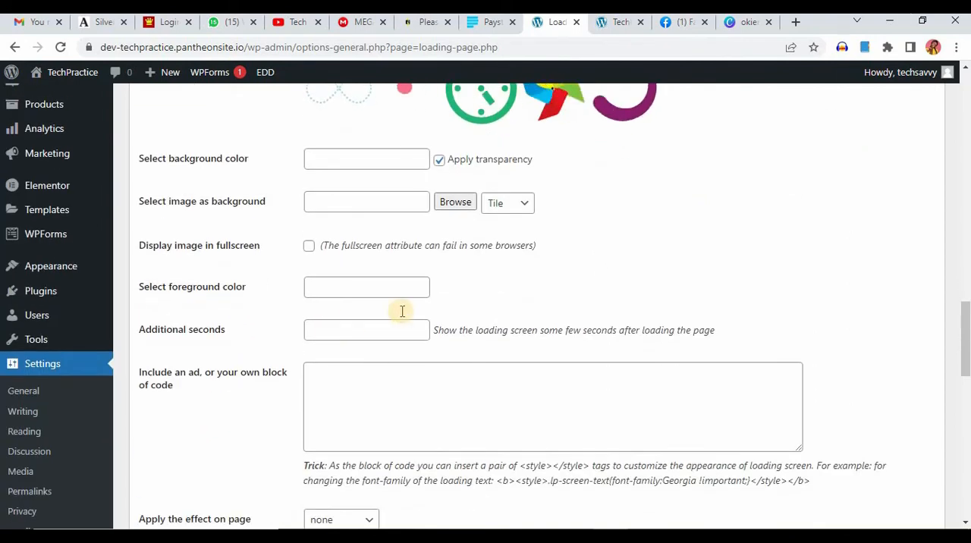
scroll(402, 311, down, 2)
scroll(573, 239, down, 2)
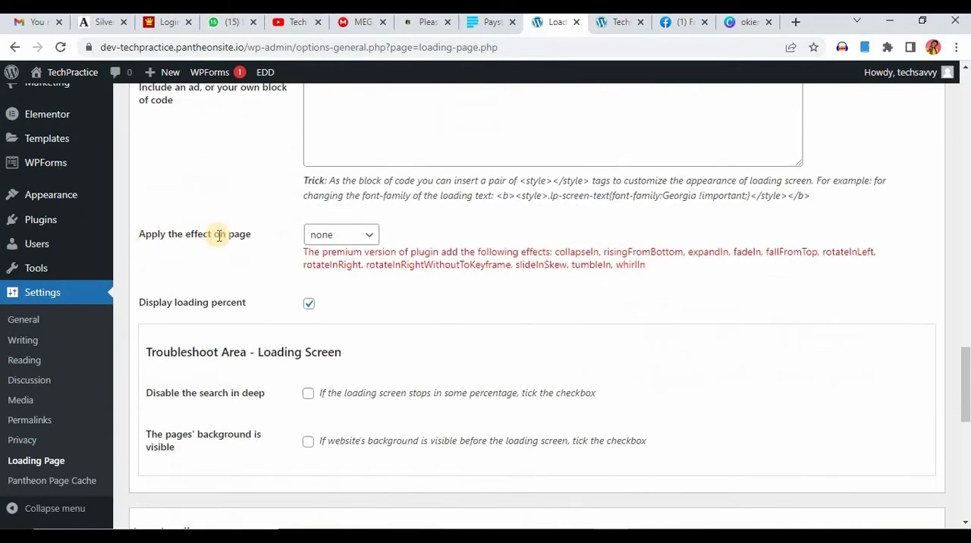
click(359, 242)
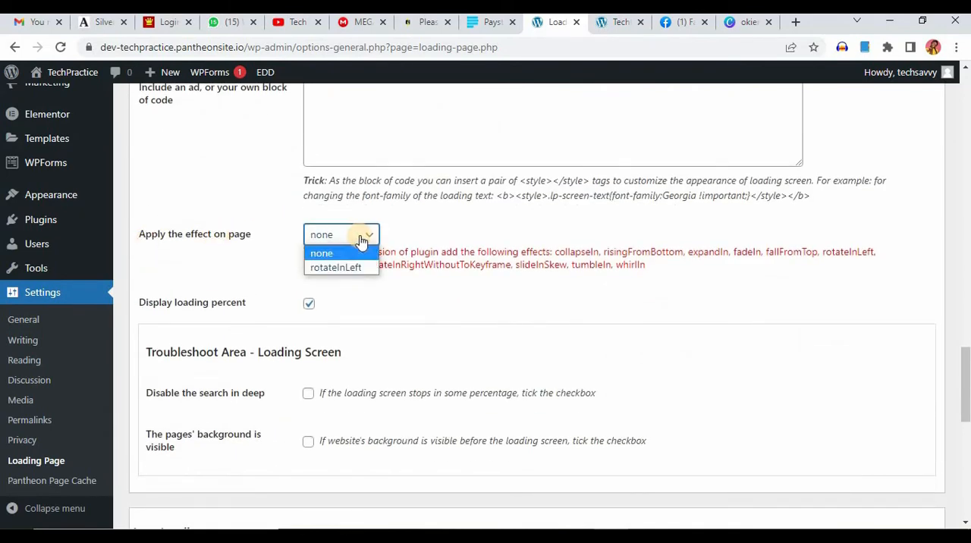
click(322, 254)
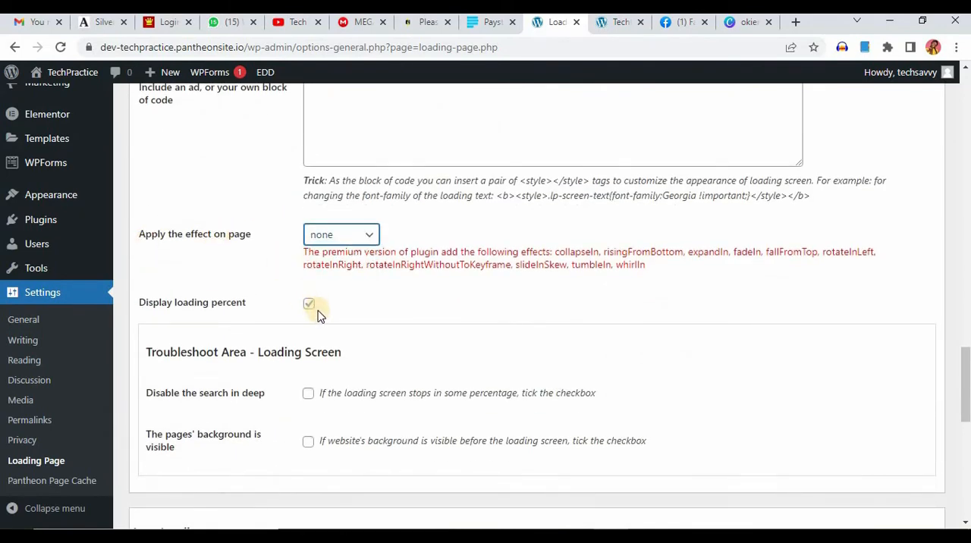
Step: Save the Loading Page settings and reload the TechPractice site's Courses page to check the loading screen
scroll(319, 315, down, 4)
scroll(246, 281, down, 4)
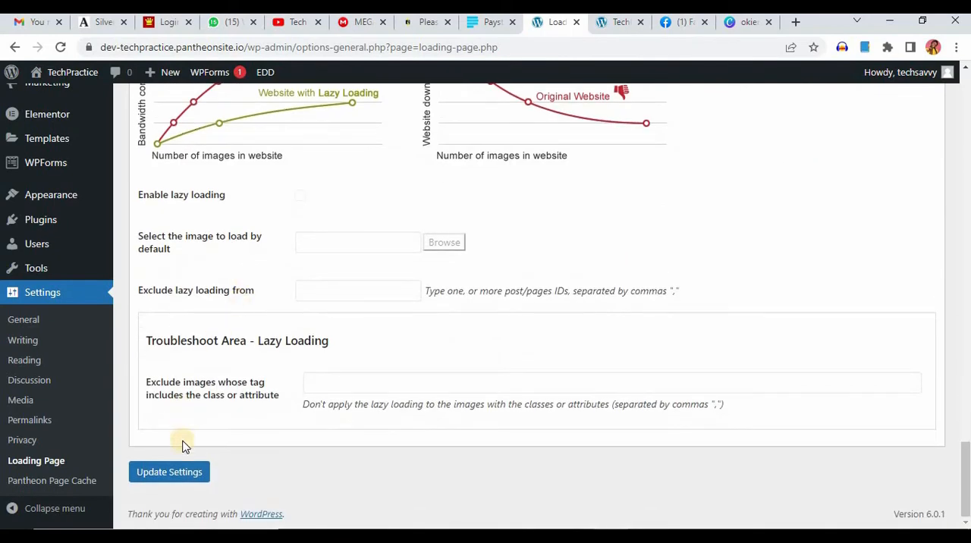
click(182, 483)
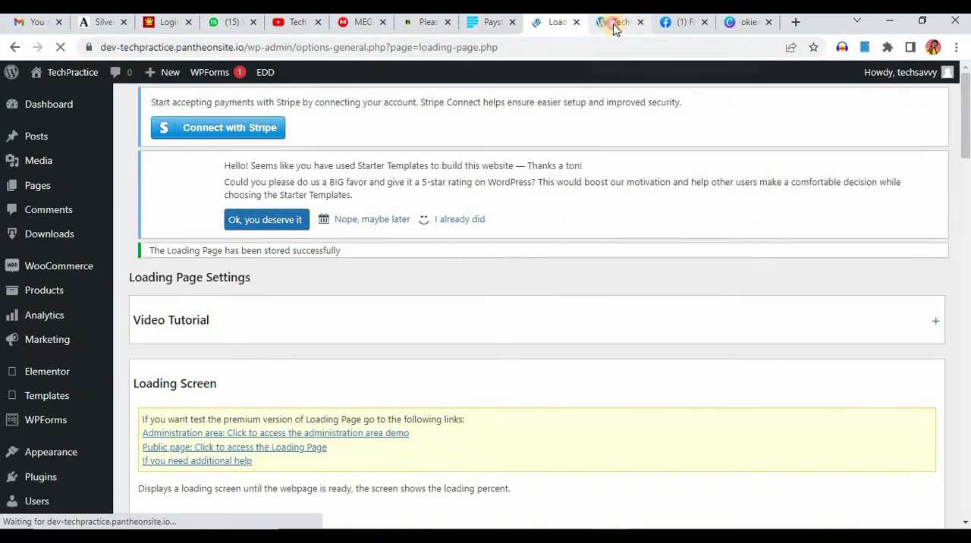
click(615, 21)
click(67, 55)
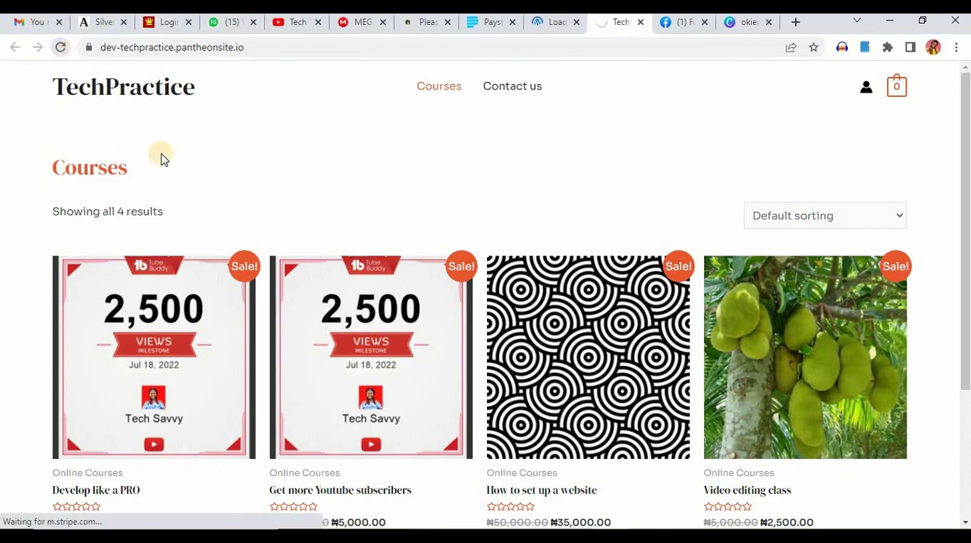